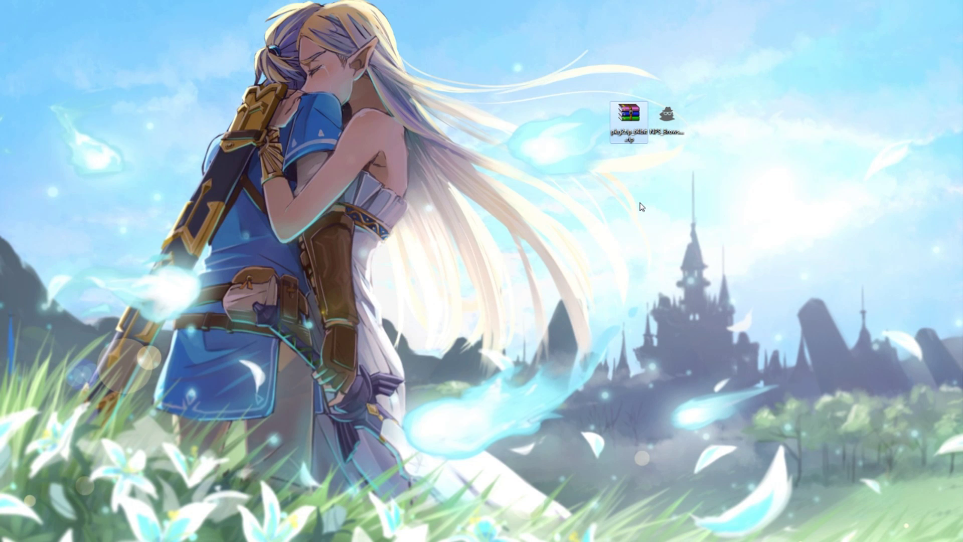
# Extract pkg2zip.exe from the pkg2zip archive onto the desktop beside NPS Browser
pyautogui.click(667, 121)
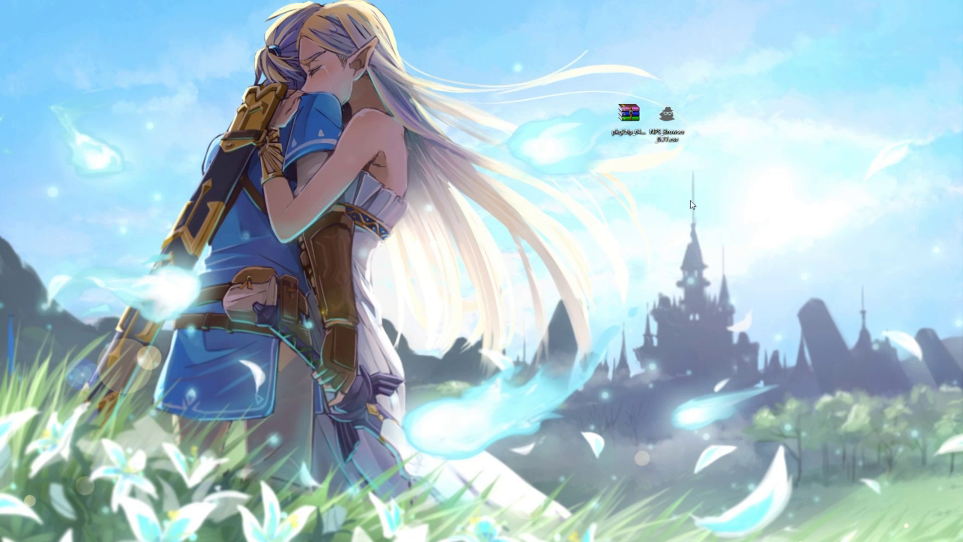
pyautogui.click(637, 135)
pyautogui.click(739, 158)
pyautogui.moveTo(359, 295); pyautogui.dragTo(593, 152)
pyautogui.click(745, 201)
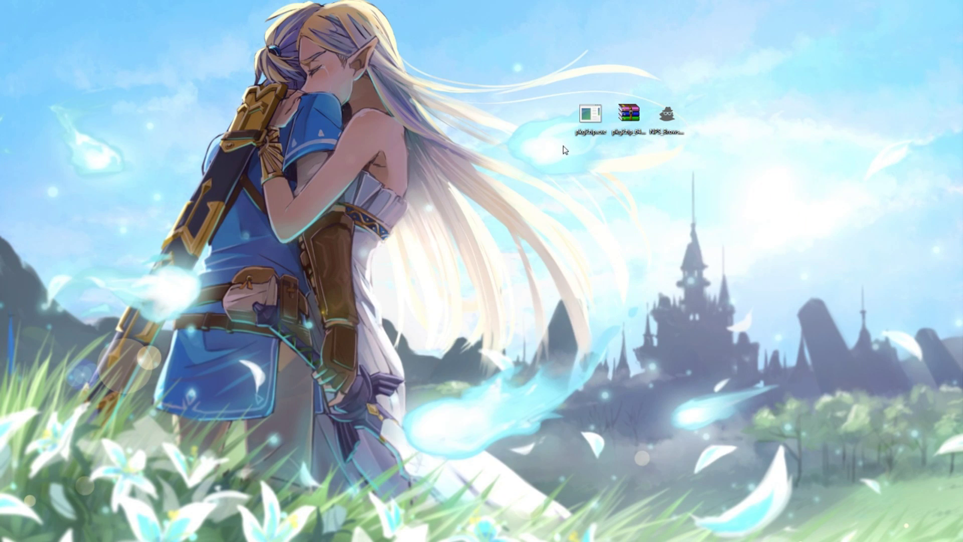
pyautogui.moveTo(590, 115); pyautogui.dragTo(728, 215)
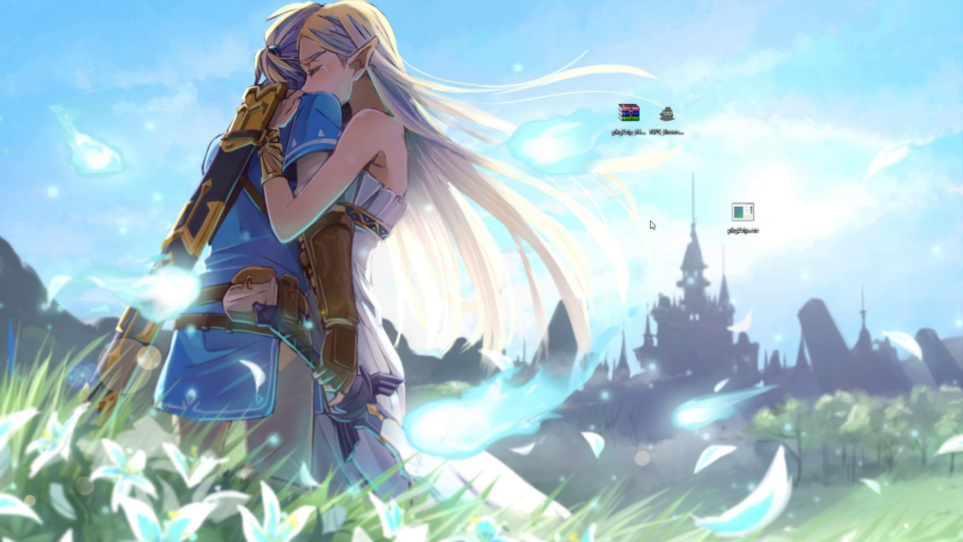
# Launch NPS_Browser_0.77.exe past the security warning and disclaimer, then focus the PSV tsv field
pyautogui.doubleClick(674, 117)
pyautogui.moveTo(702, 191); pyautogui.dragTo(401, 200)
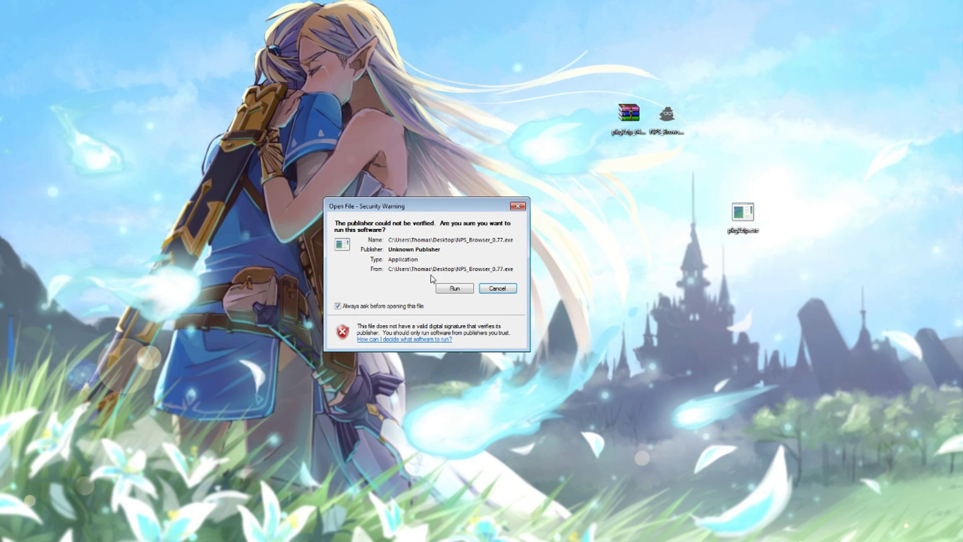
pyautogui.click(447, 287)
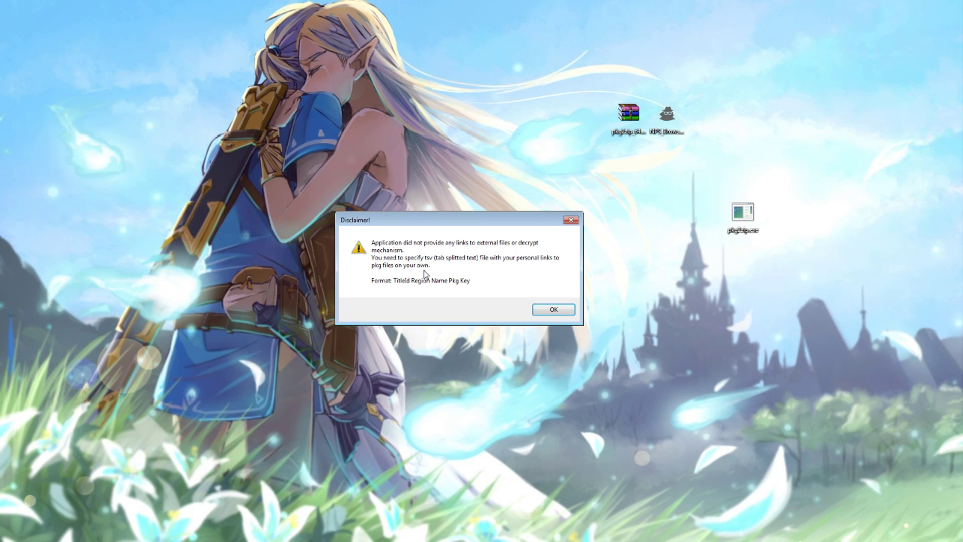
pyautogui.click(543, 310)
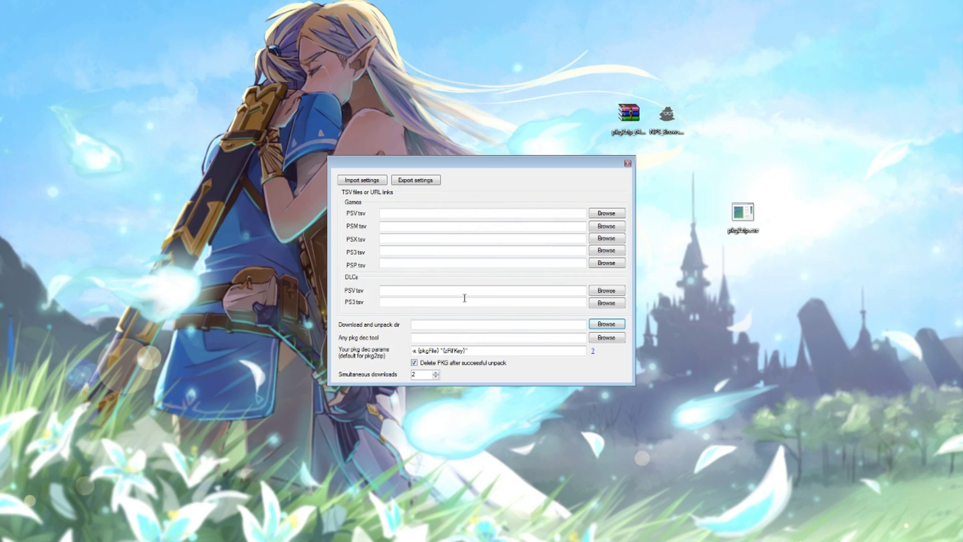
pyautogui.click(417, 213)
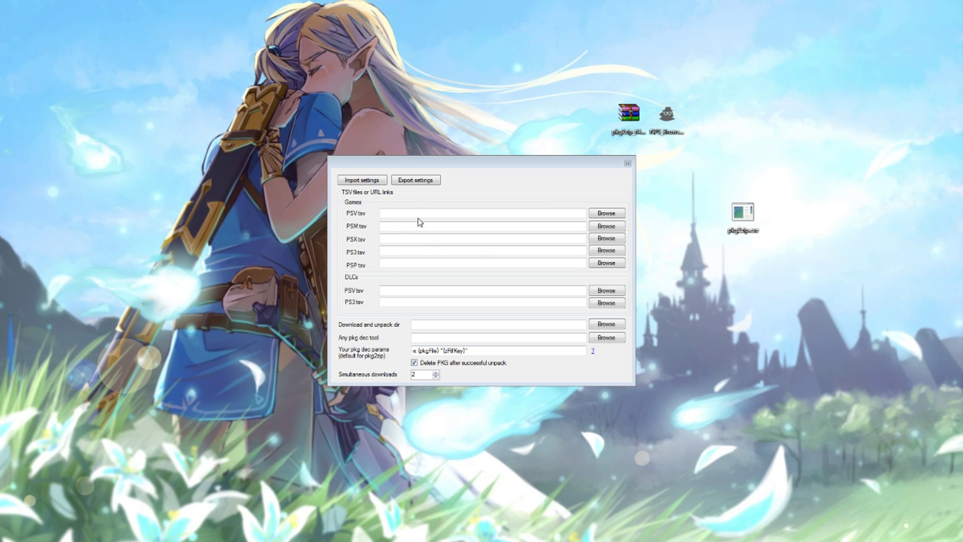
# Paste the nopaystation.com TSV URLs into the PSV, PSM and PSX games fields
pyautogui.hotkey('alt', 'Tab')
pyautogui.write('https://nopaystation.com/tsv/PSV_GAMES.tsv')
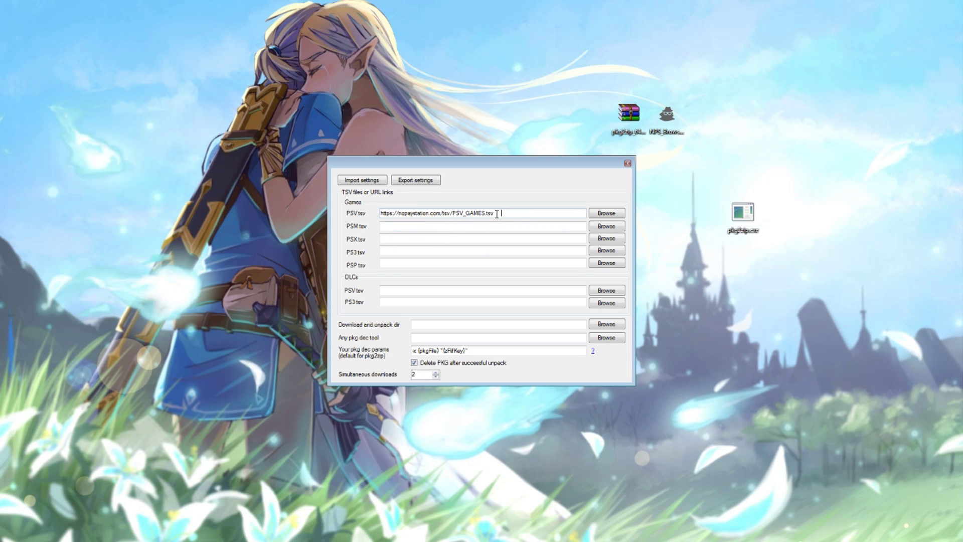
pyautogui.click(394, 226)
pyautogui.write('https://nopaystation.com/tsv/PSM_GAMES.tsv')
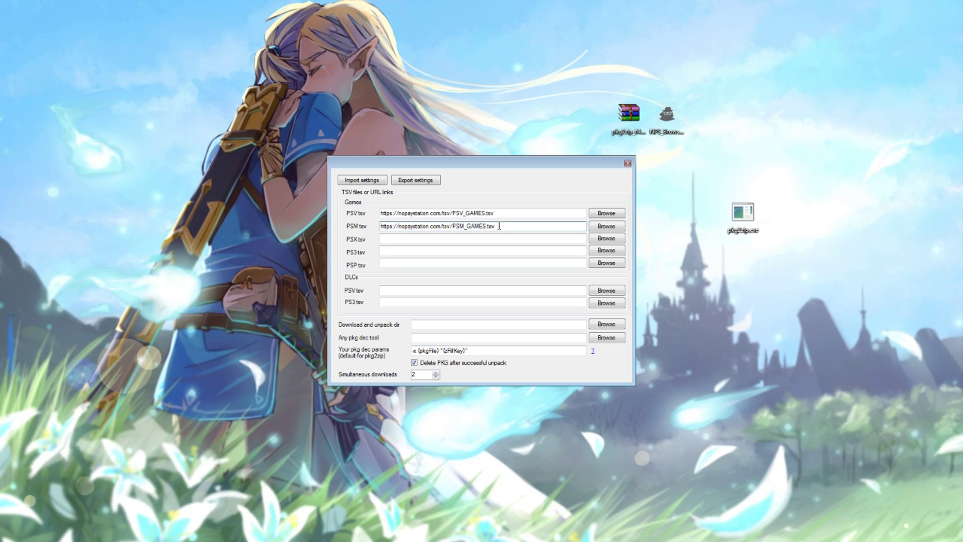
pyautogui.moveTo(497, 226); pyautogui.dragTo(574, 226)
pyautogui.hotkey('alt', 'Tab')
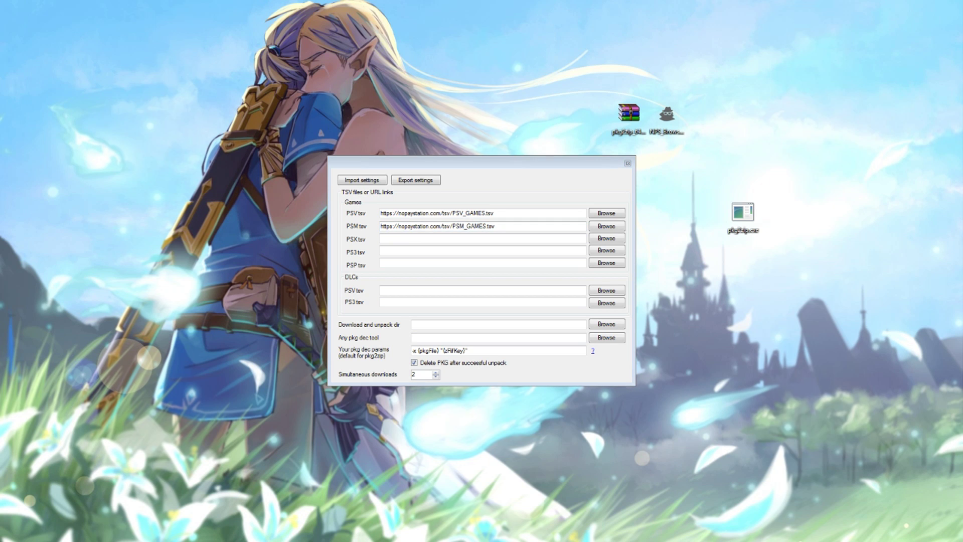
pyautogui.click(384, 238)
pyautogui.write('https://nopaystation.com/tsv/PSX_GAMES.tsv')
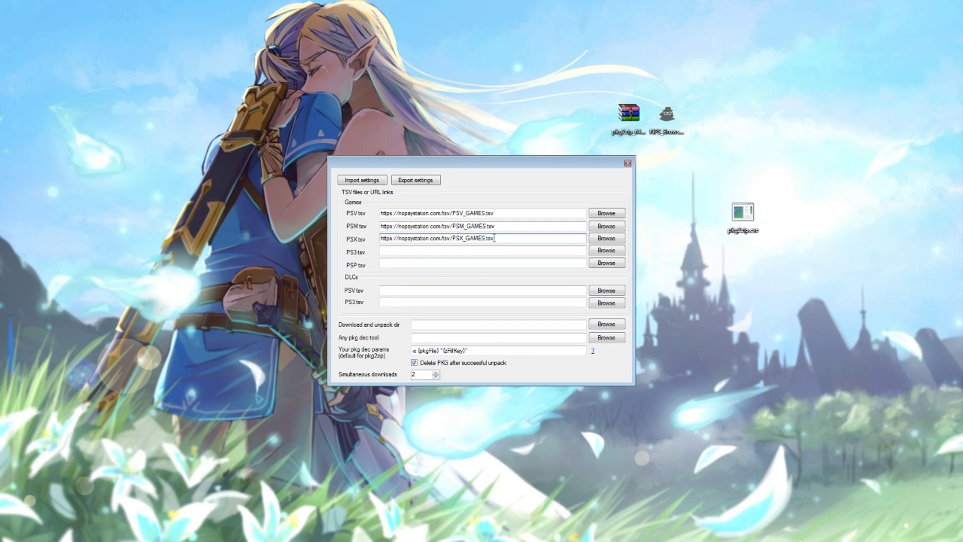
pyautogui.moveTo(494, 238); pyautogui.dragTo(574, 239)
pyautogui.click(696, 241)
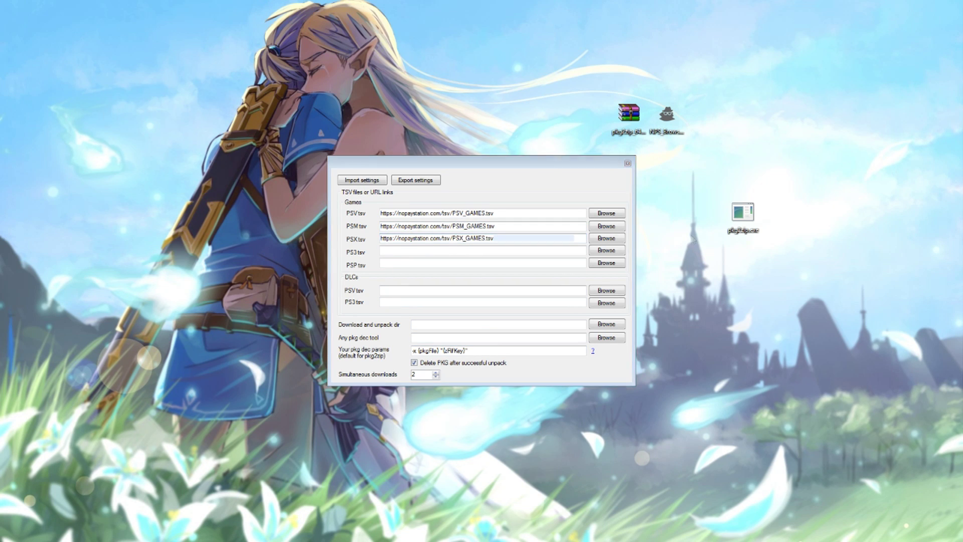
# Paste the PS3 and PSP games list TSV URLs into their fields
pyautogui.click(383, 251)
pyautogui.write('https://nopaystation.com/tsv/PS3_GAMES.tsv')
pyautogui.hotkey('alt', 'Tab')
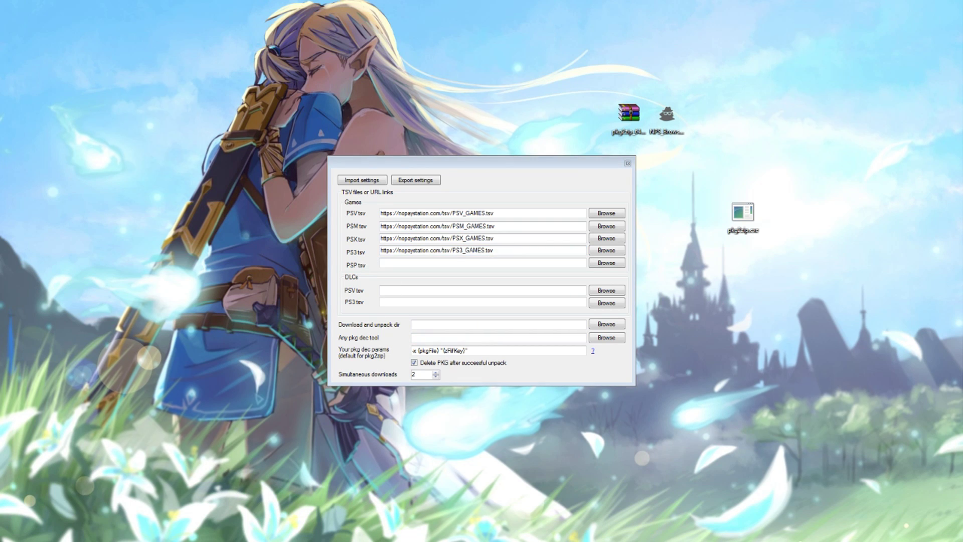
pyautogui.click(423, 263)
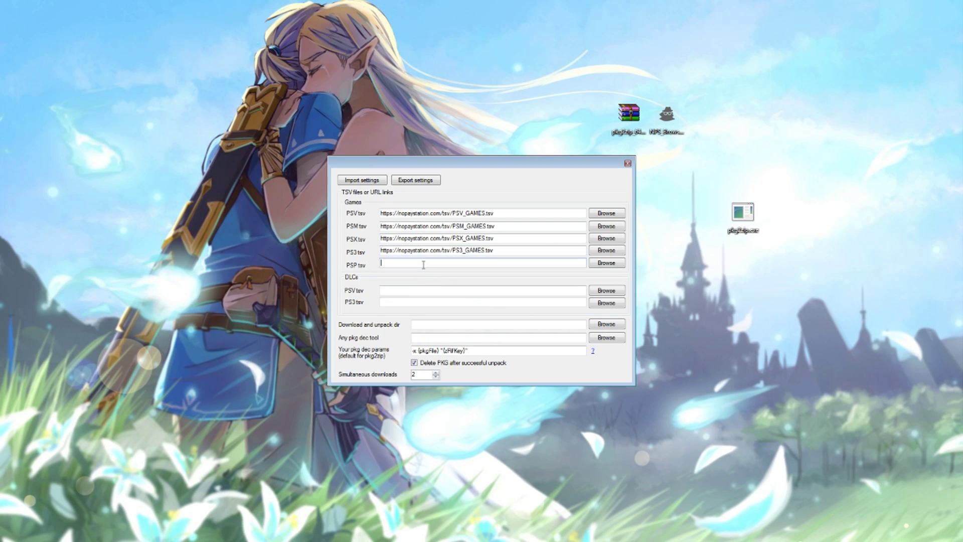
pyautogui.write('https://nopaystation.com/tsv/PSP_GAMES.tsv')
# Paste the PSV and PS3 DLC list URLs, trimming trailing blanks after the PS3 one
pyautogui.hotkey('alt', 'Tab')
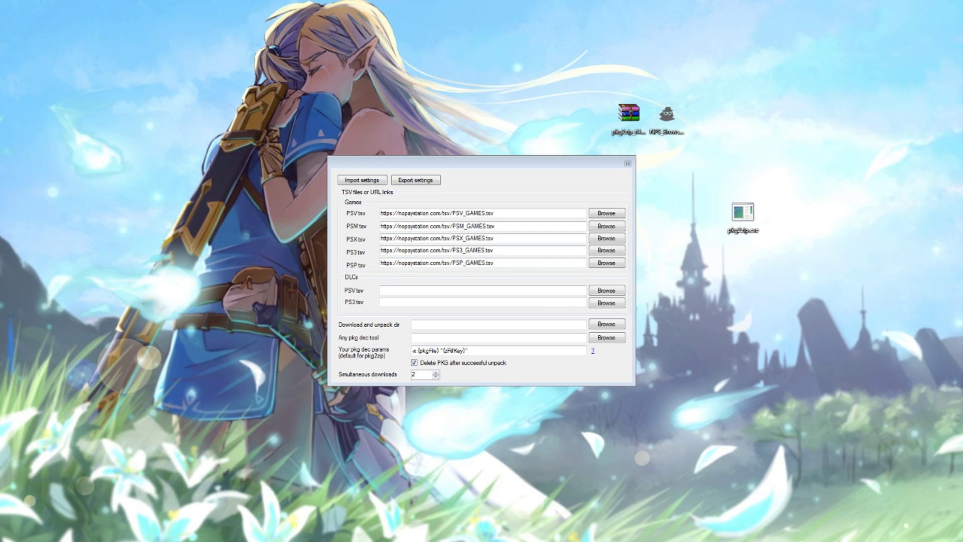
pyautogui.click(476, 291)
pyautogui.write('https://nopaystation.com/tsv/PSV_DLCS.tsv')
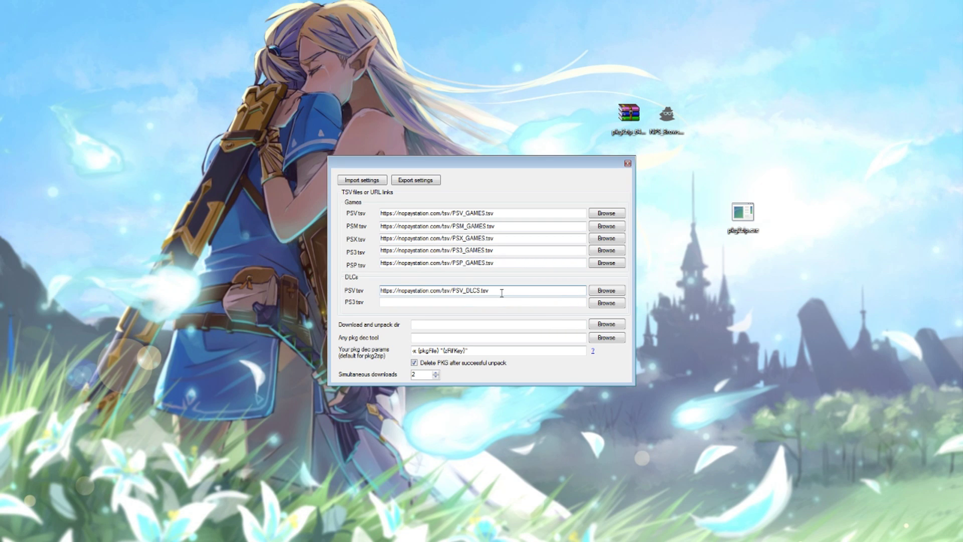
pyautogui.click(491, 290)
pyautogui.hotkey('alt', 'Tab')
pyautogui.click(434, 303)
pyautogui.write('https://nopaystation.com/tsv/PS3_DLCS.tsv')
pyautogui.moveTo(489, 303); pyautogui.dragTo(719, 306)
pyautogui.press('BackSpace')
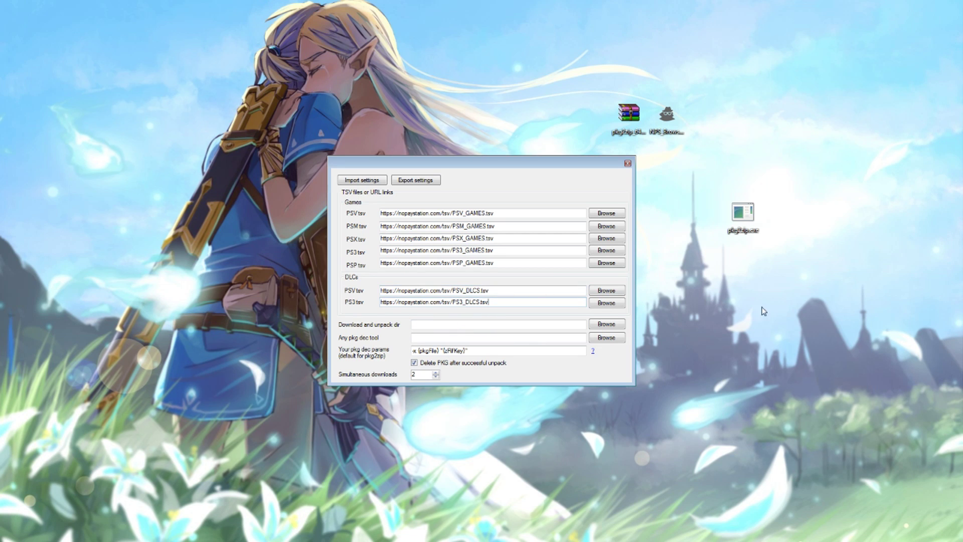
# Set the download and unpack directory to a new 'nopaystation' folder
pyautogui.click(453, 324)
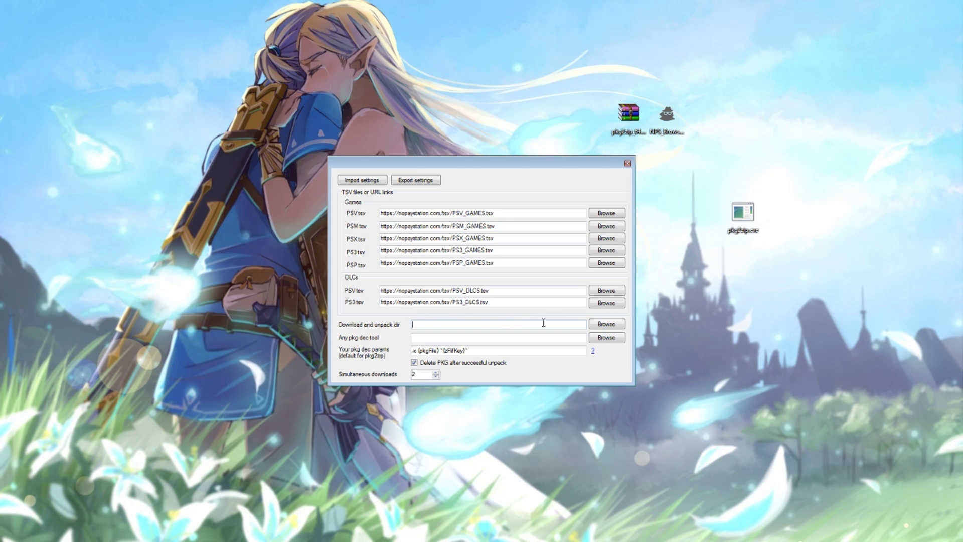
pyautogui.click(606, 324)
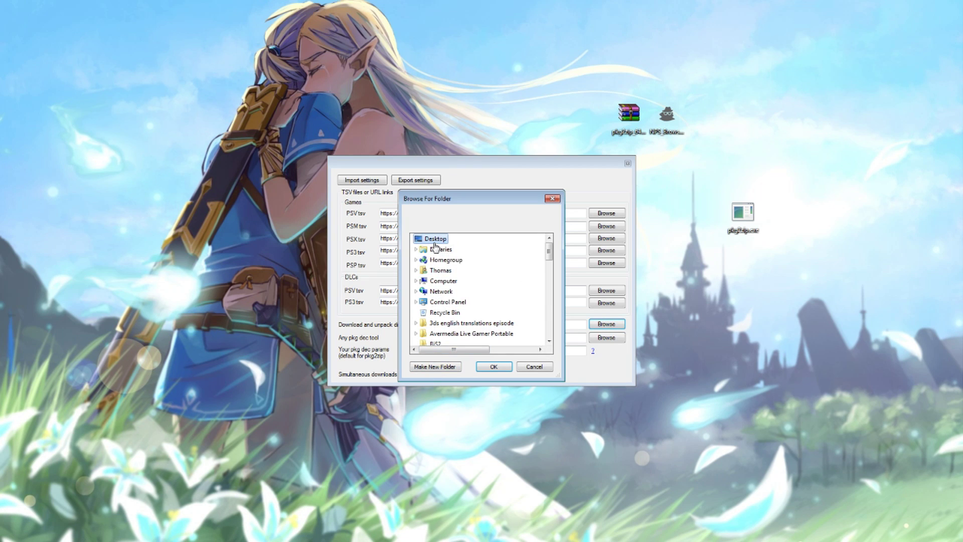
pyautogui.click(445, 367)
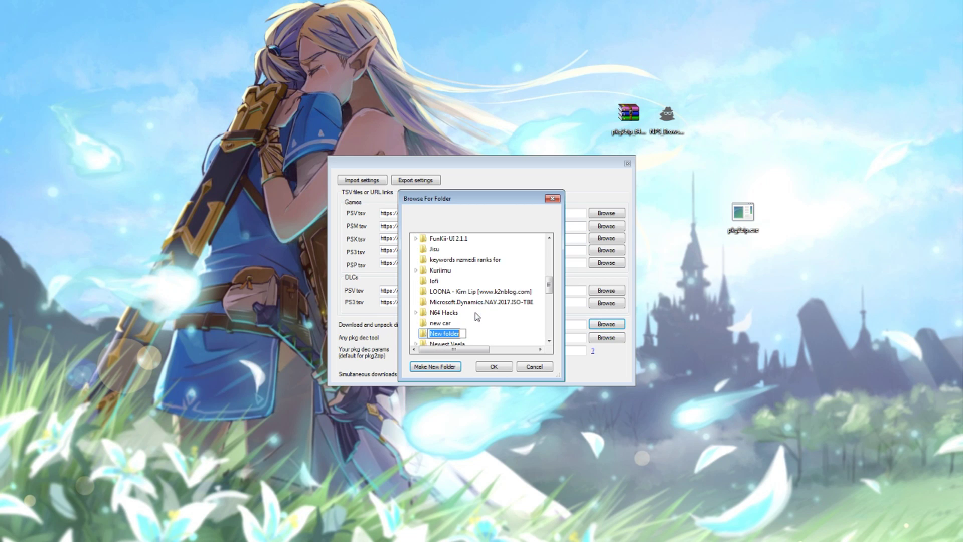
pyautogui.write('nopaystation')
pyautogui.click(494, 366)
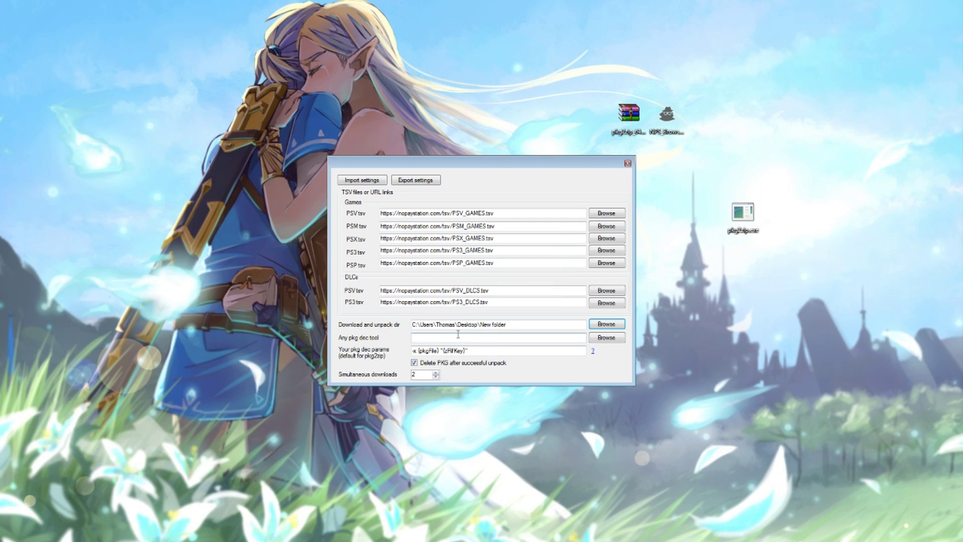
# Set pkg2zip.exe as the pkg decryption tool
pyautogui.click(458, 335)
pyautogui.click(606, 337)
pyautogui.click(471, 273)
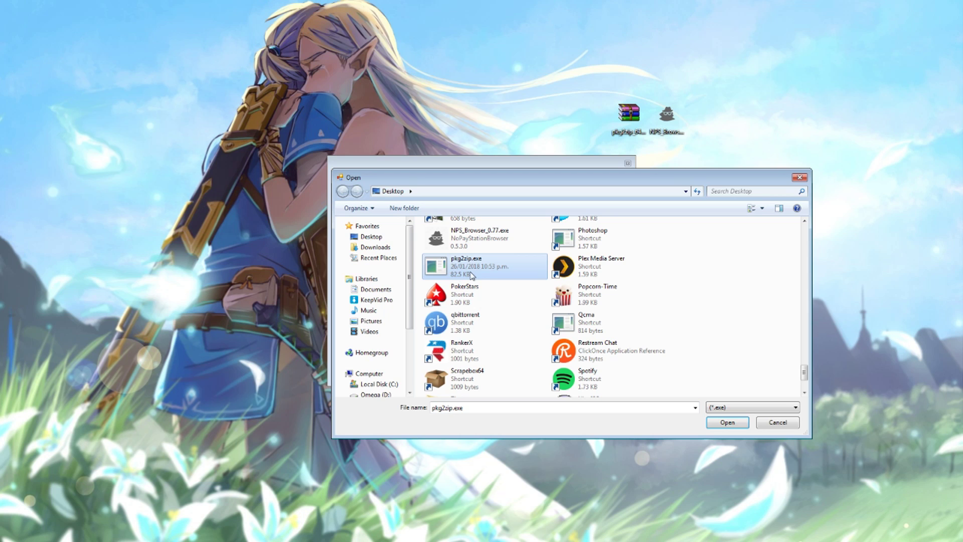
pyautogui.click(727, 422)
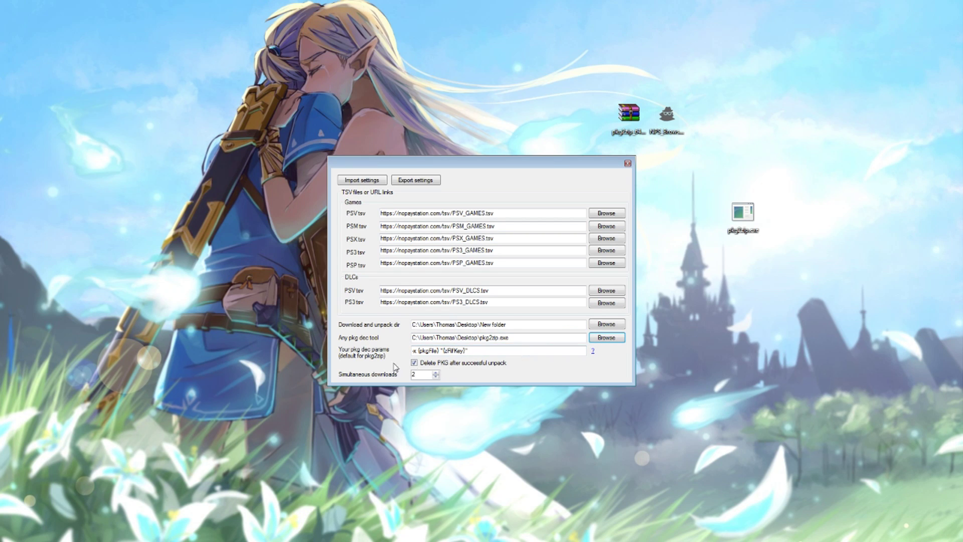
pyautogui.click(420, 375)
# Close the settings and NPS Browser, then relaunch it
pyautogui.click(627, 164)
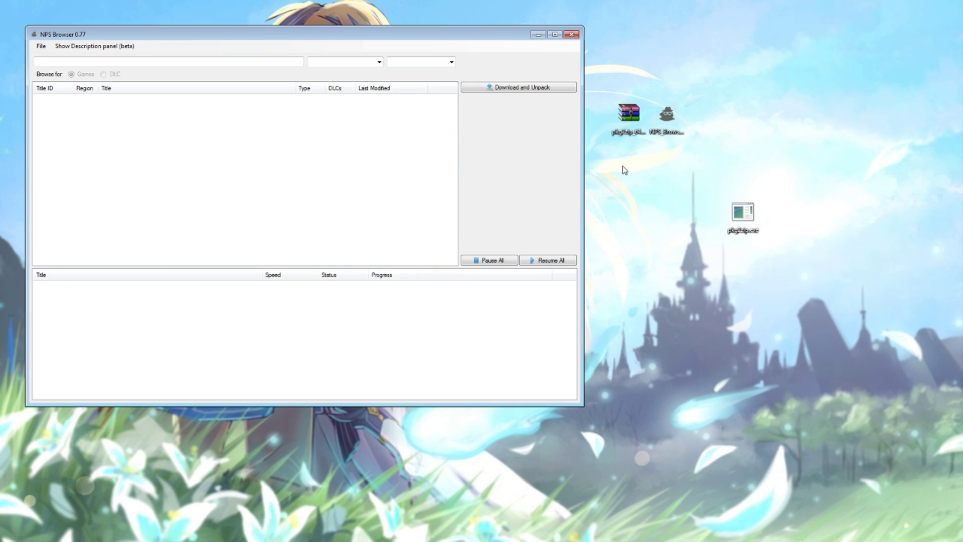
pyautogui.click(571, 35)
pyautogui.doubleClick(672, 115)
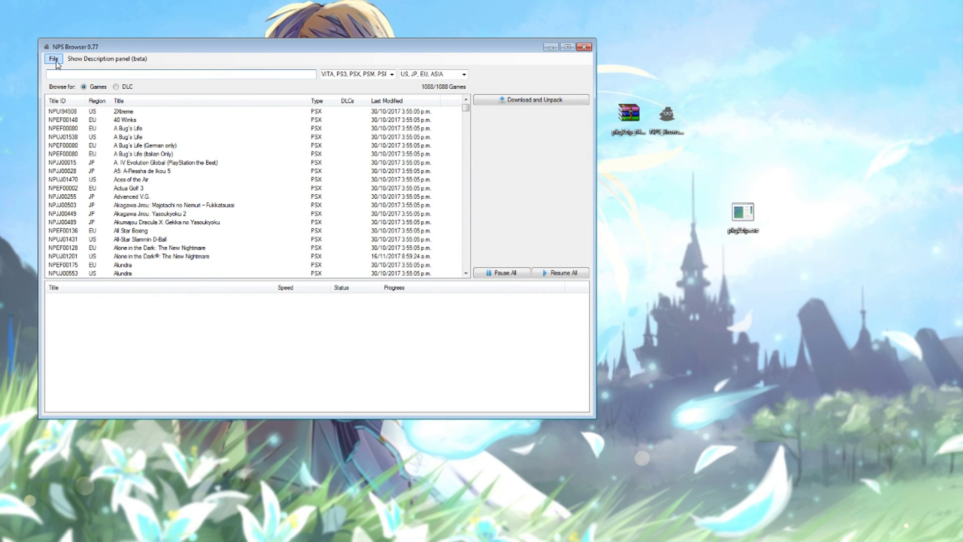
# Use File > Reload to load the full list of 7024 games
pyautogui.click(54, 60)
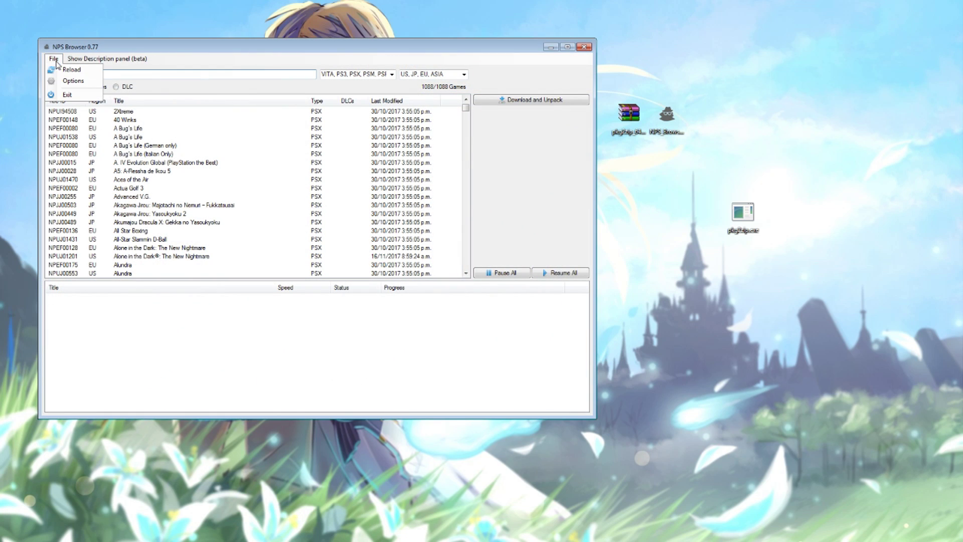
pyautogui.click(90, 70)
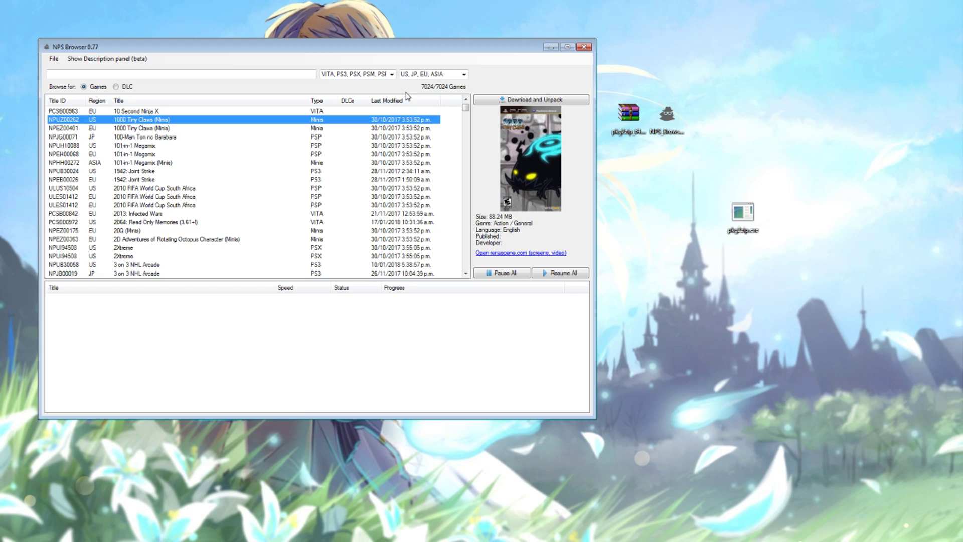
# Filter the platforms to PS3 and PSX only, excluding VITA, PSM, PSP, PC Engine, NeoGeo and Minis
pyautogui.click(392, 75)
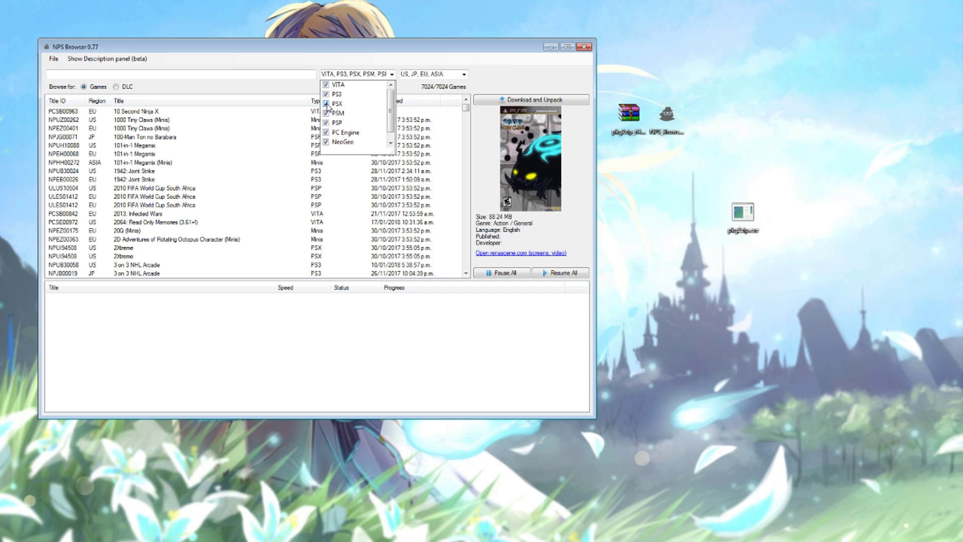
pyautogui.click(326, 88)
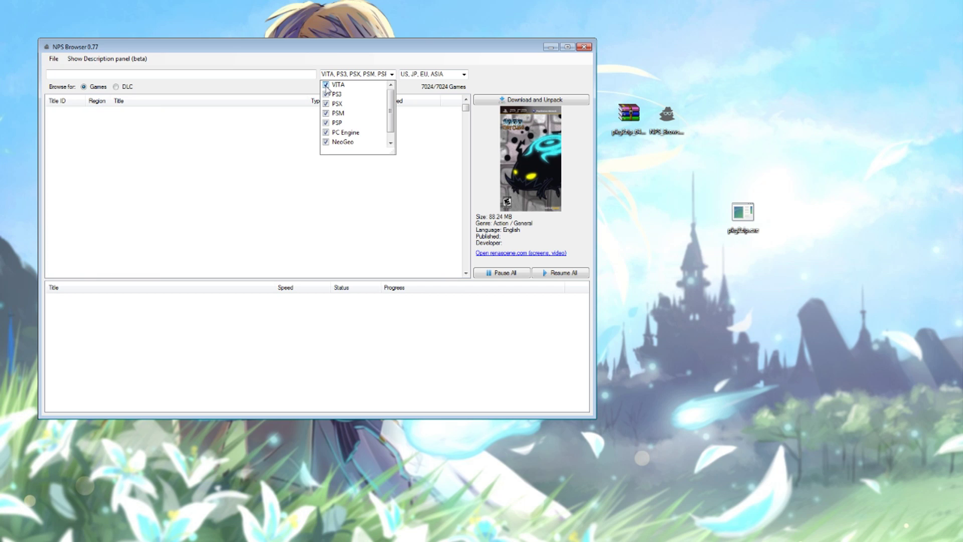
pyautogui.click(326, 86)
pyautogui.click(326, 112)
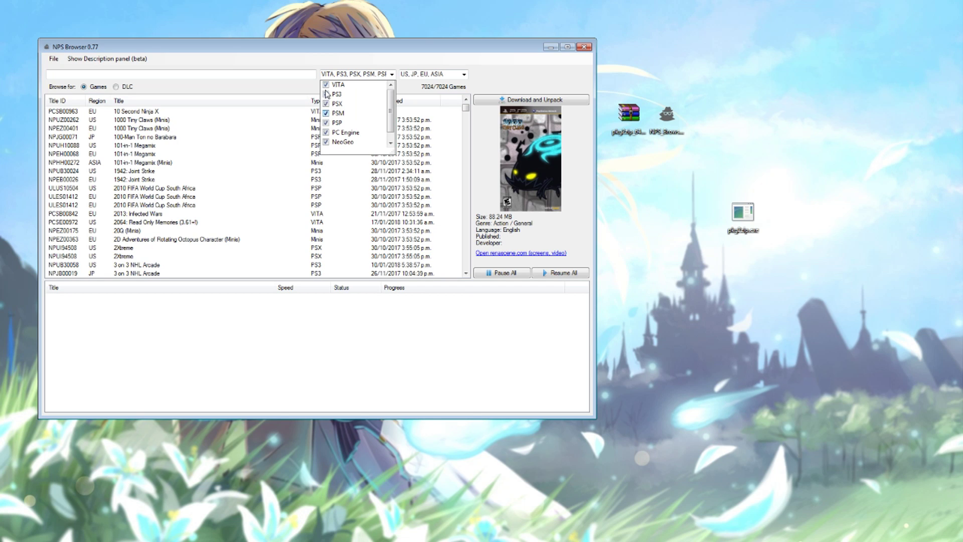
pyautogui.click(326, 85)
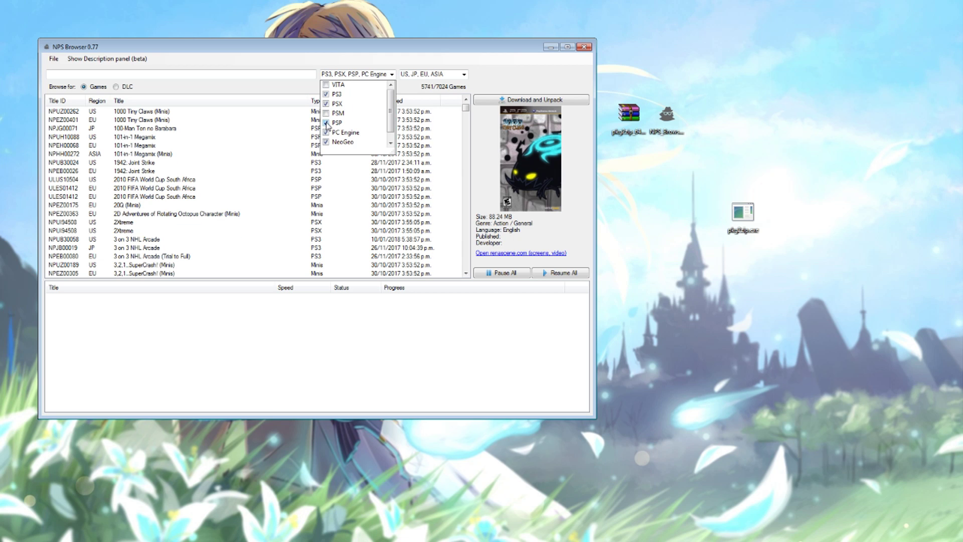
pyautogui.click(326, 123)
pyautogui.click(326, 132)
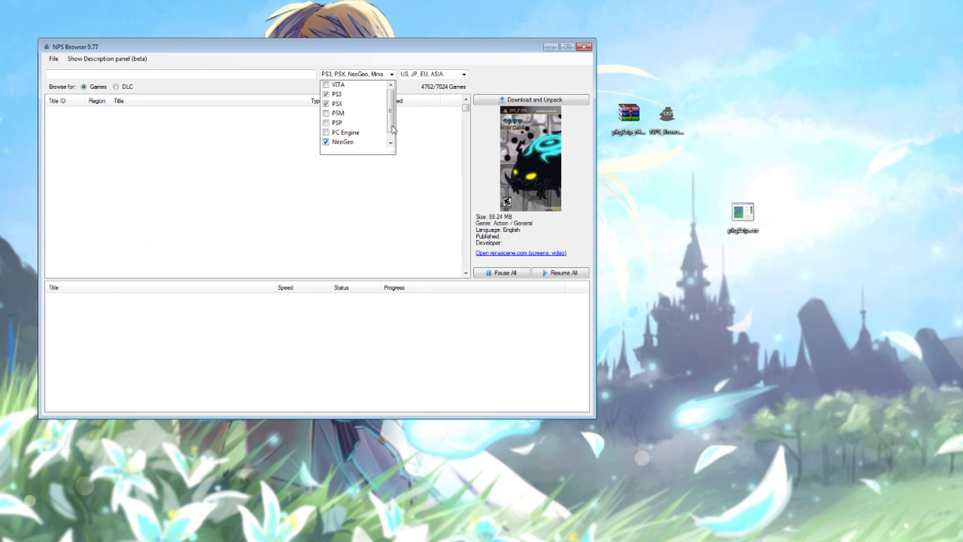
pyautogui.scroll(-1, 393, 129)
pyautogui.click(328, 135)
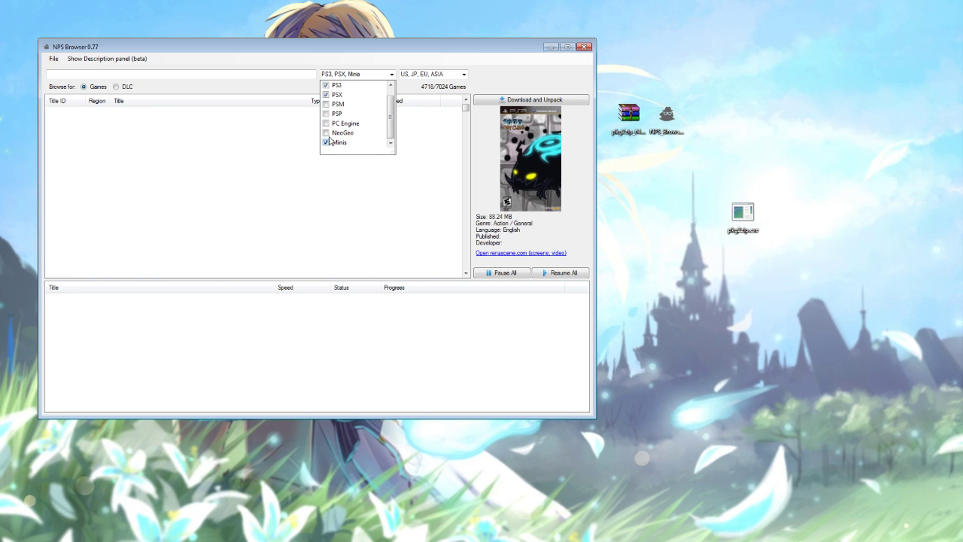
pyautogui.click(326, 142)
pyautogui.click(391, 85)
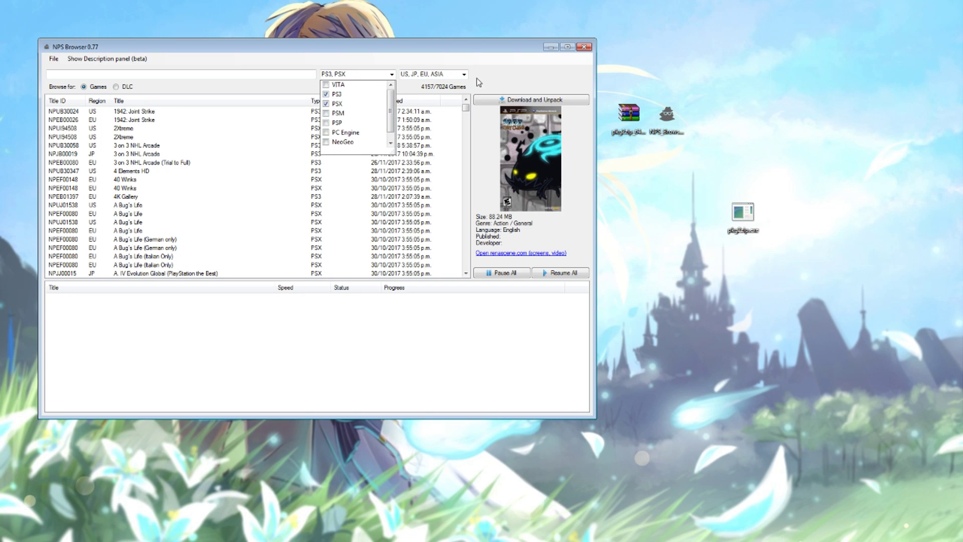
pyautogui.click(436, 74)
# Keep only the US region (1539 titles) and scroll toward Metal Gear Solid
pyautogui.click(464, 75)
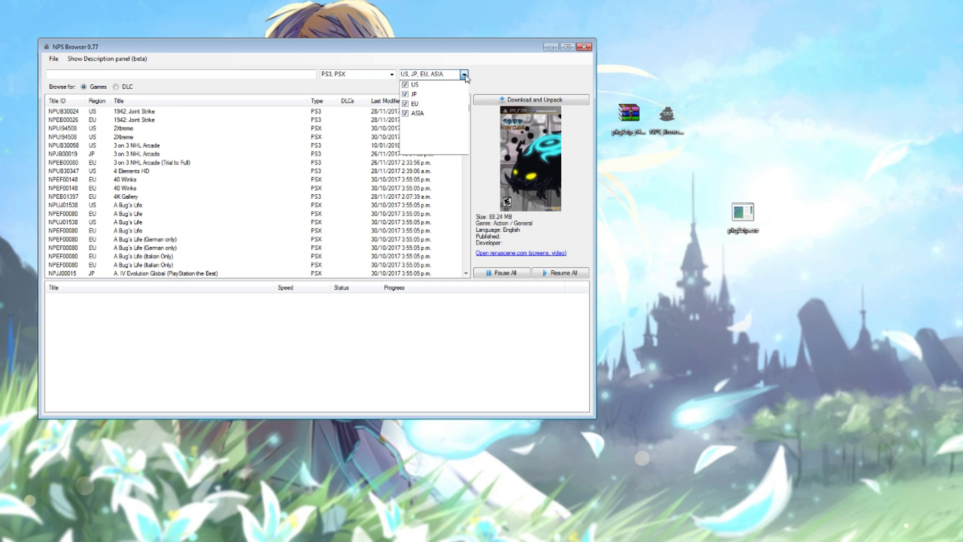
pyautogui.click(405, 104)
pyautogui.click(406, 113)
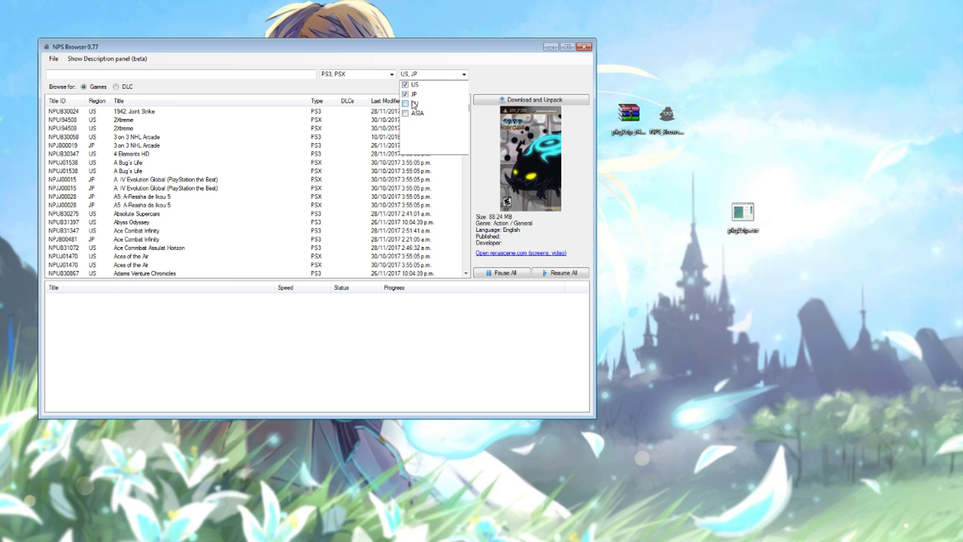
pyautogui.click(406, 94)
pyautogui.click(505, 79)
pyautogui.scroll(-2, 468, 112)
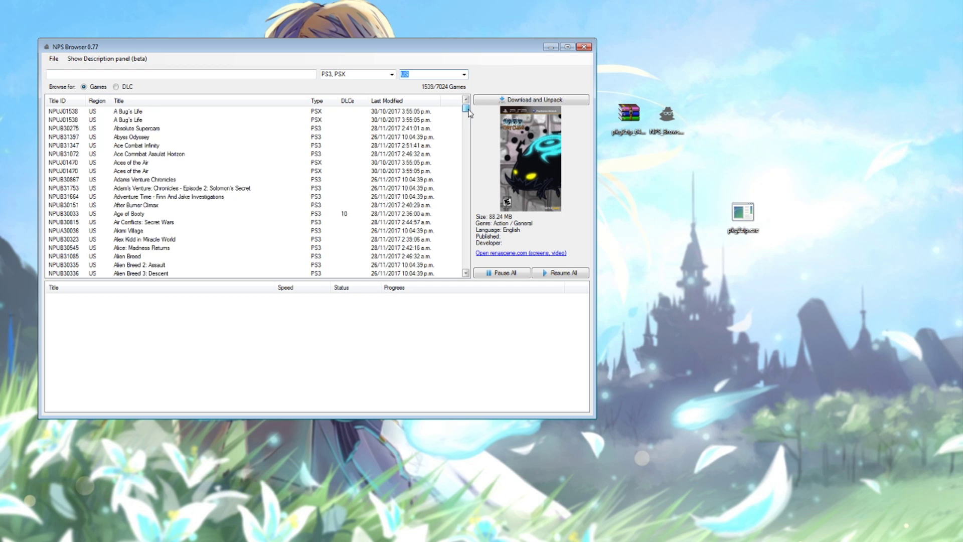
pyautogui.moveTo(468, 112); pyautogui.dragTo(501, 184)
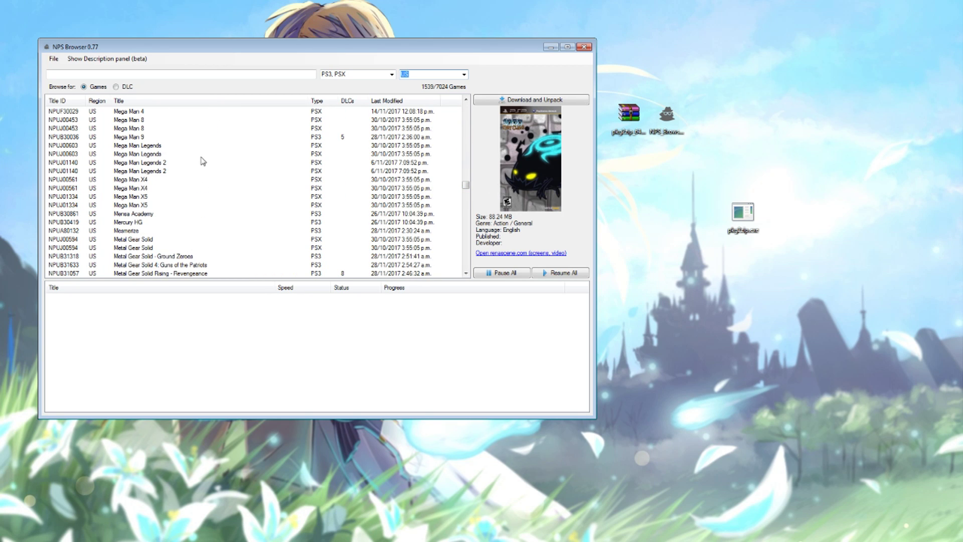
# Download and unpack the PSX Metal Gear Solid (779.72 MB) until it shows Completed
pyautogui.click(152, 242)
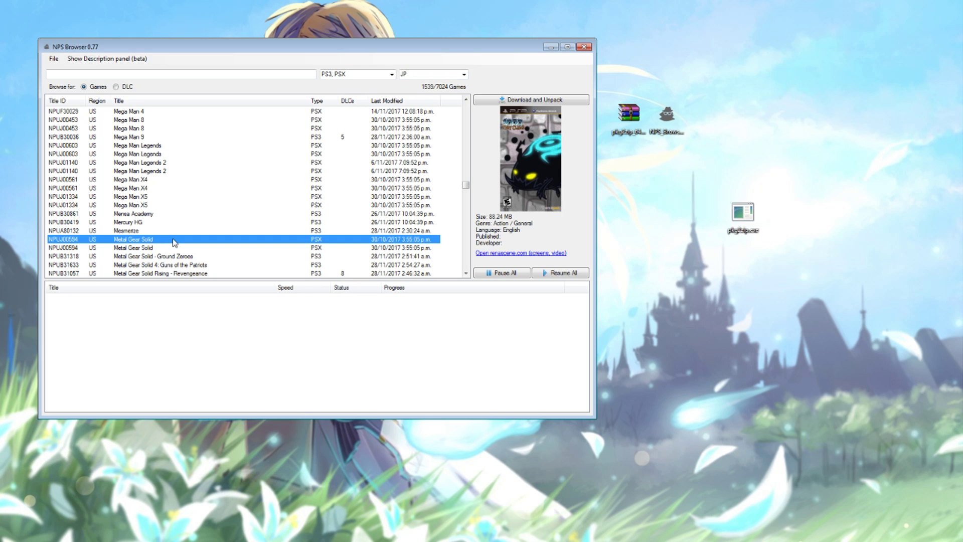
pyautogui.scroll(-1, 174, 243)
pyautogui.scroll(-2, 174, 243)
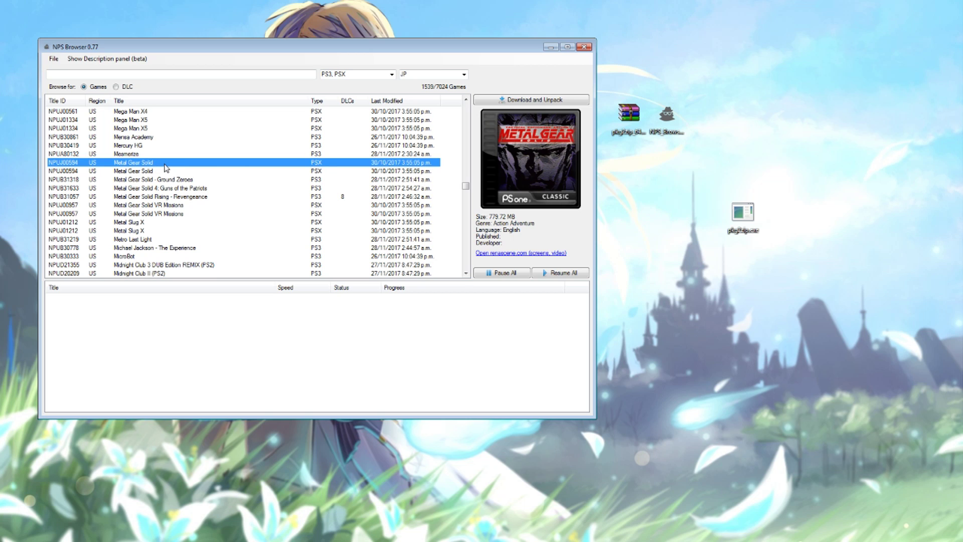
pyautogui.rightClick(166, 168)
pyautogui.click(202, 171)
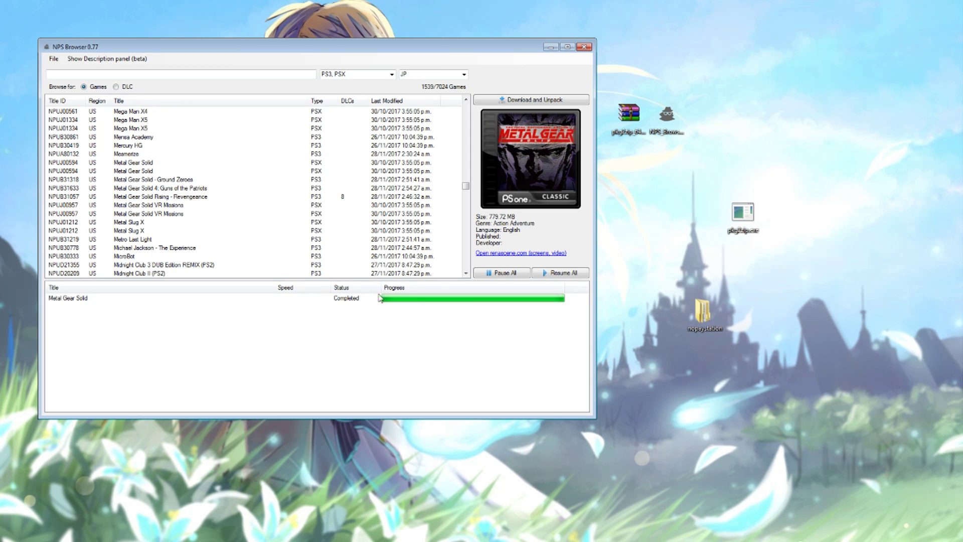
# Browse nopaystation > pspemu > PSP > GAME > NPUJ00594 to view DOCUMENT.DAT and EBOOT.PBP
pyautogui.doubleClick(704, 312)
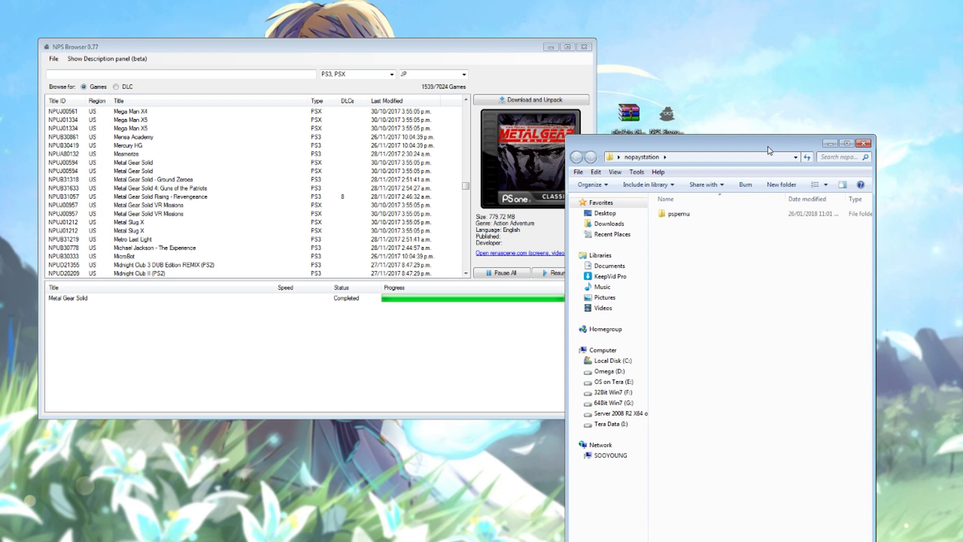
pyautogui.doubleClick(687, 217)
pyautogui.doubleClick(678, 216)
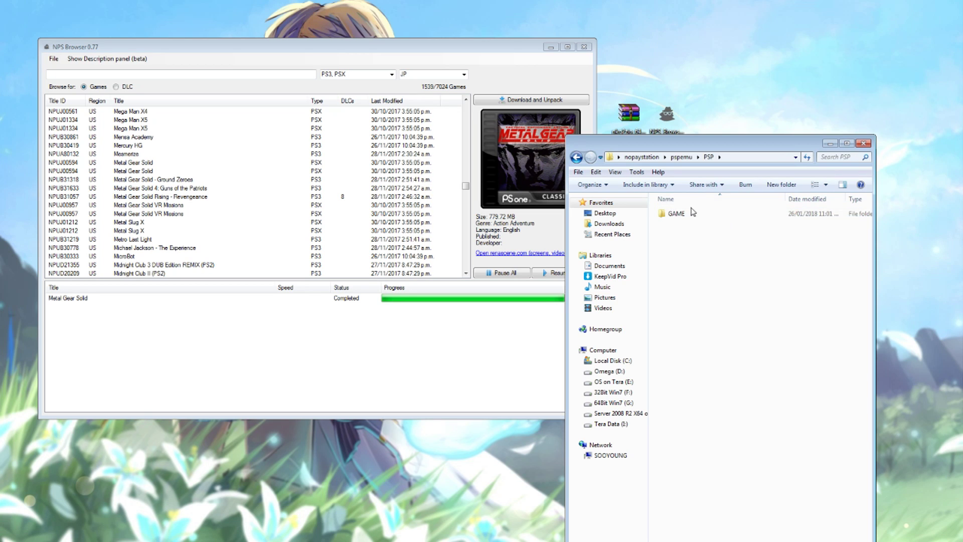
pyautogui.doubleClick(683, 215)
pyautogui.doubleClick(690, 218)
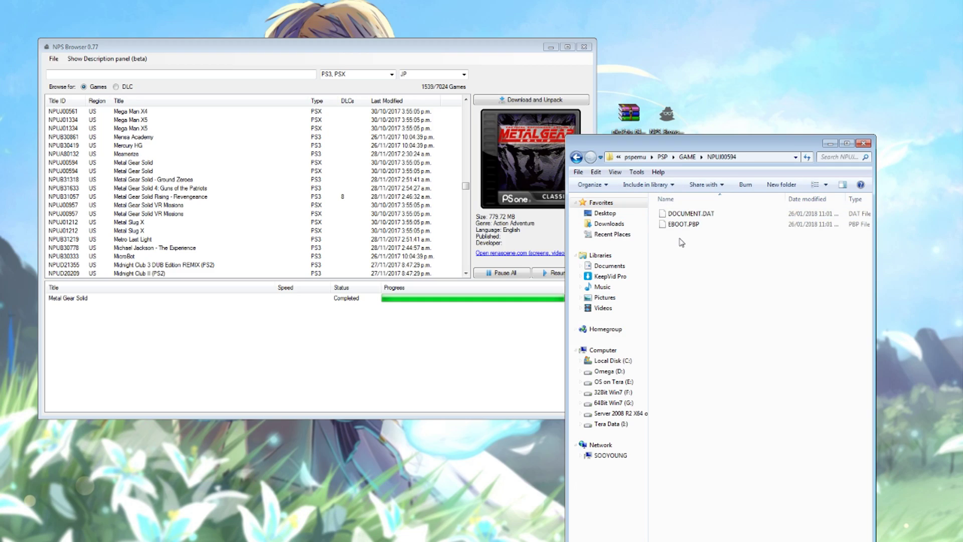
pyautogui.hotkey('ctrl', 'a')
pyautogui.click(740, 273)
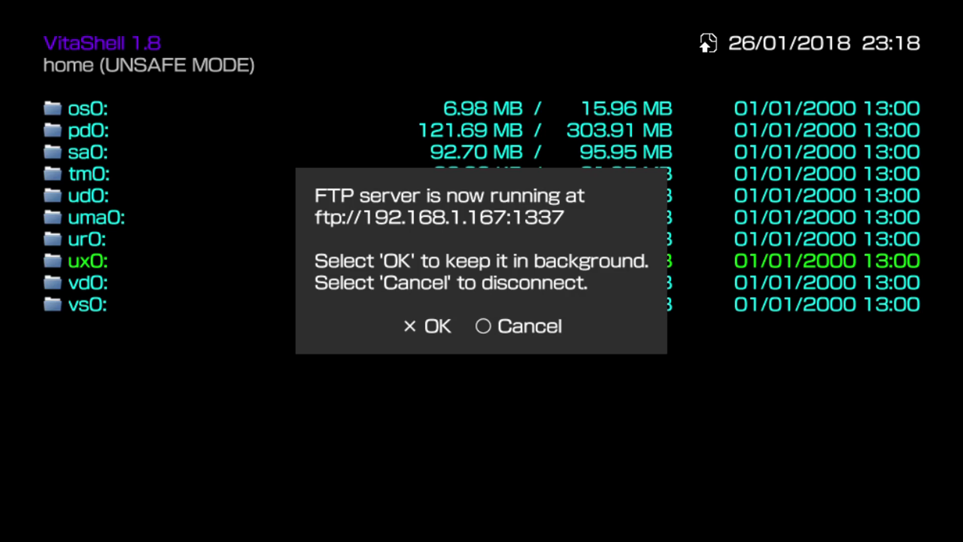
# Confirm the FTP server dialog and go to VitaShell's LiveArea screen
pyautogui.press('Return')
pyautogui.press('super')
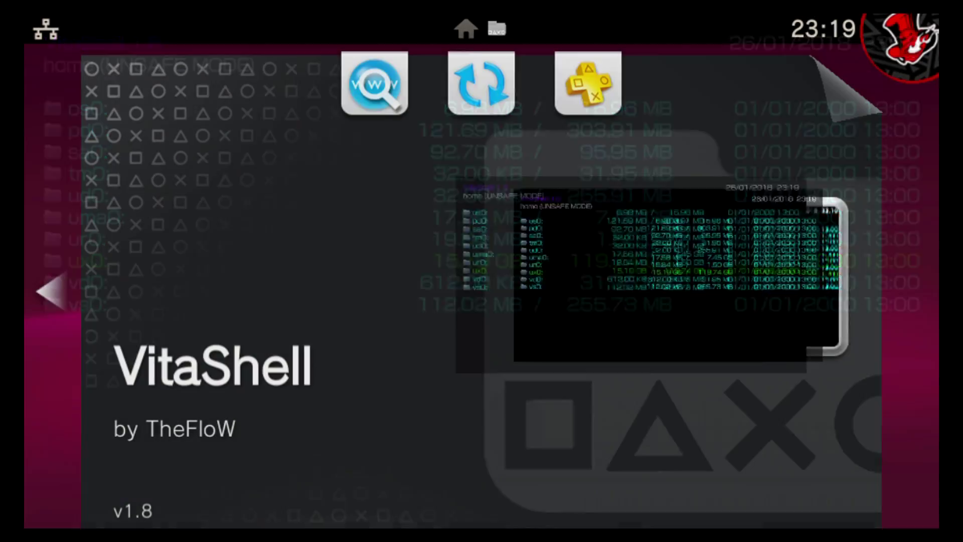
# Launch Adrenaline from the home screen and start Metal Gear Solid from Game > Memory Stick
pyautogui.press('super')
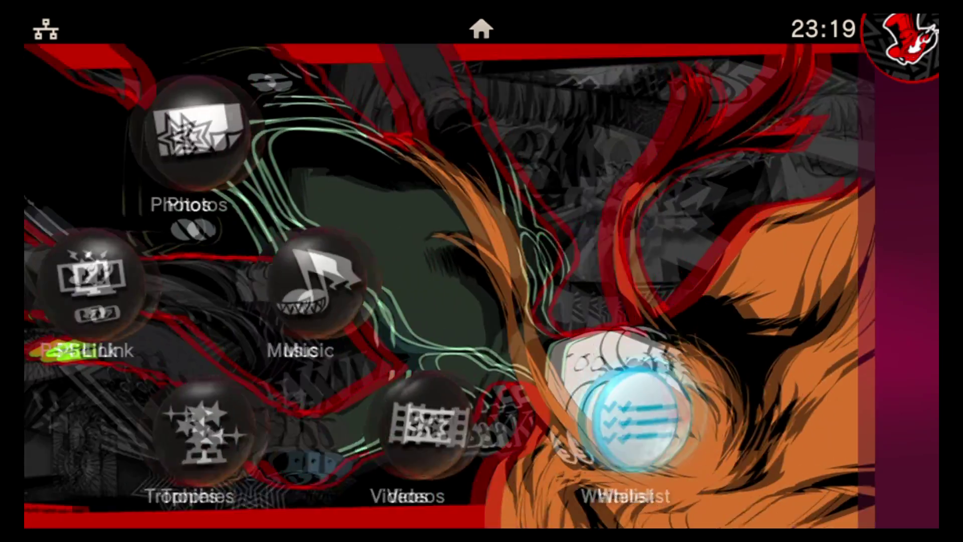
pyautogui.press('Return')
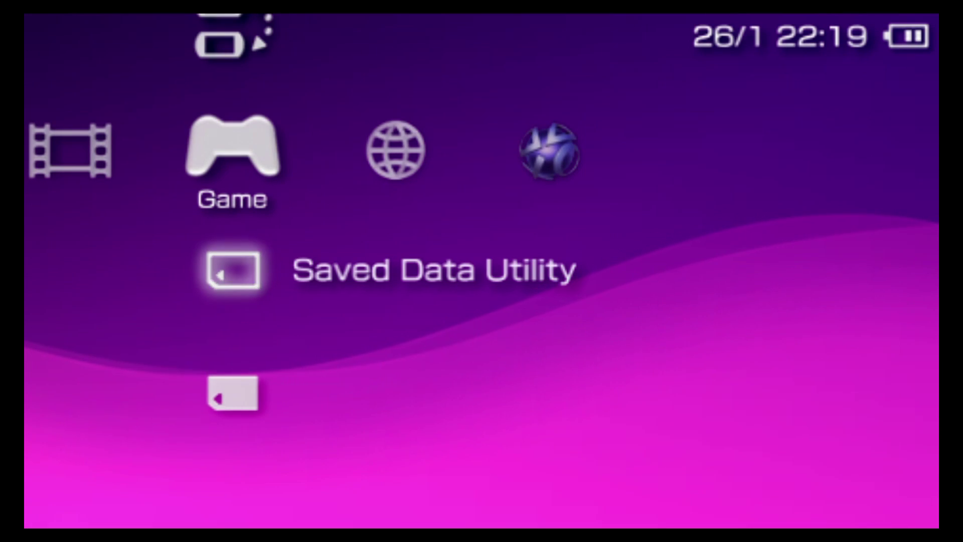
pyautogui.press('Down')
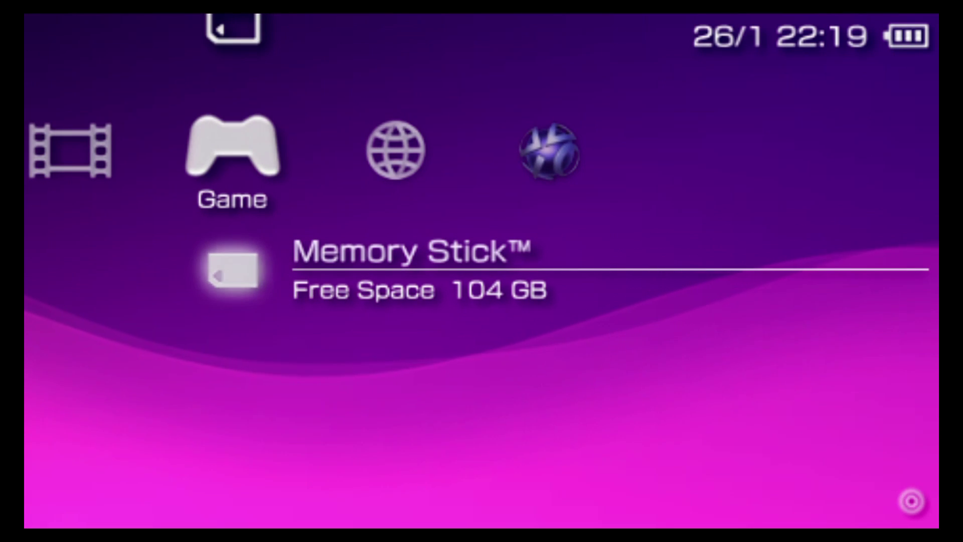
pyautogui.press('Return')
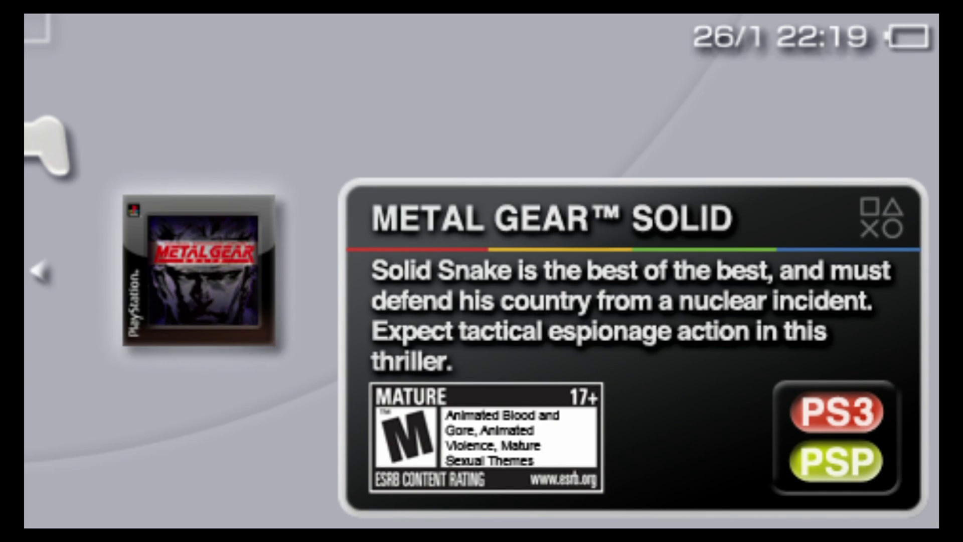